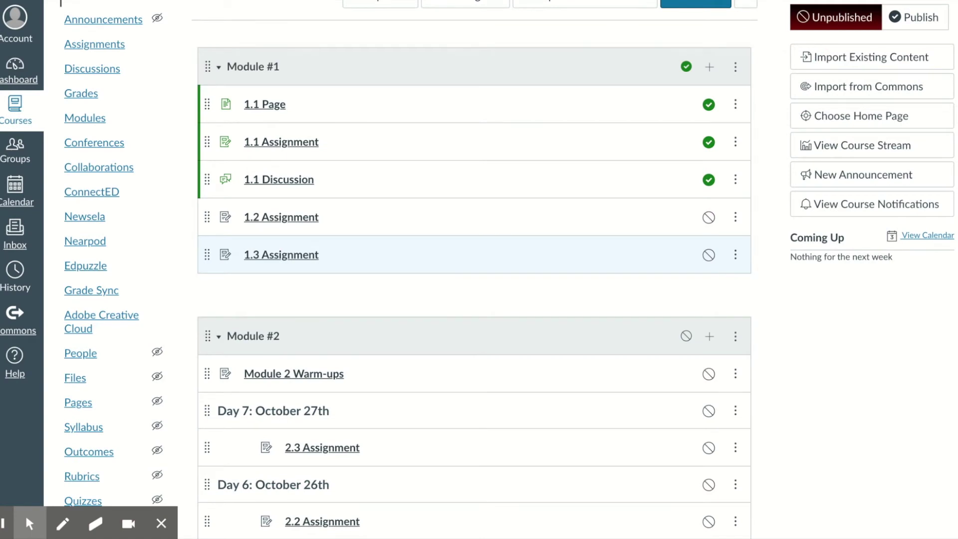
- Go to the course's People > Groups page and start a new group set
scroll(828, 200, "up", 3)
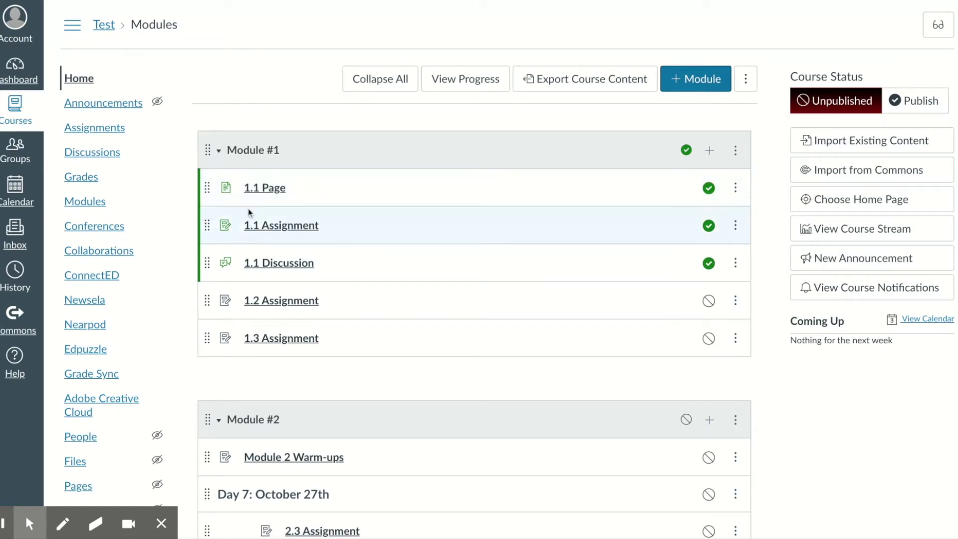
scroll(247, 334, "down", 3)
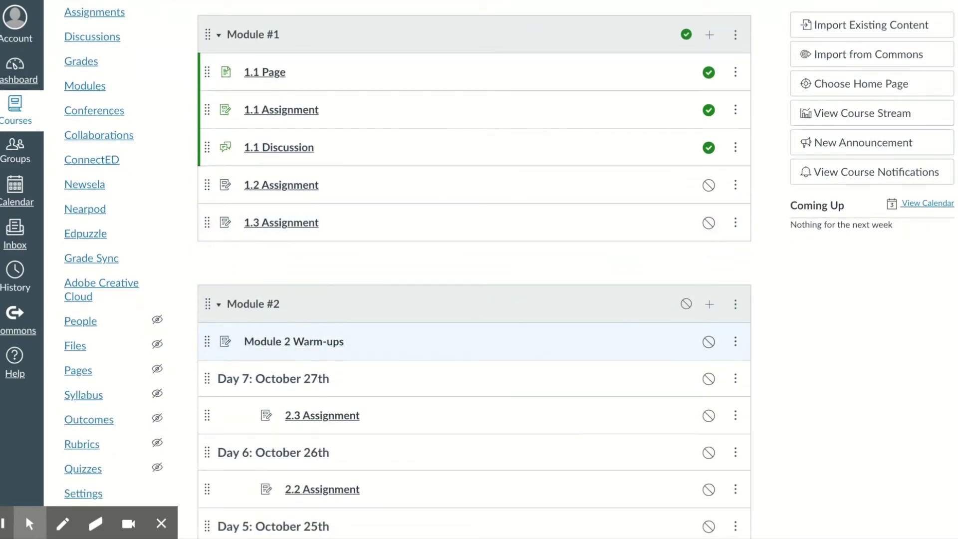
scroll(337, 305, "up", 3)
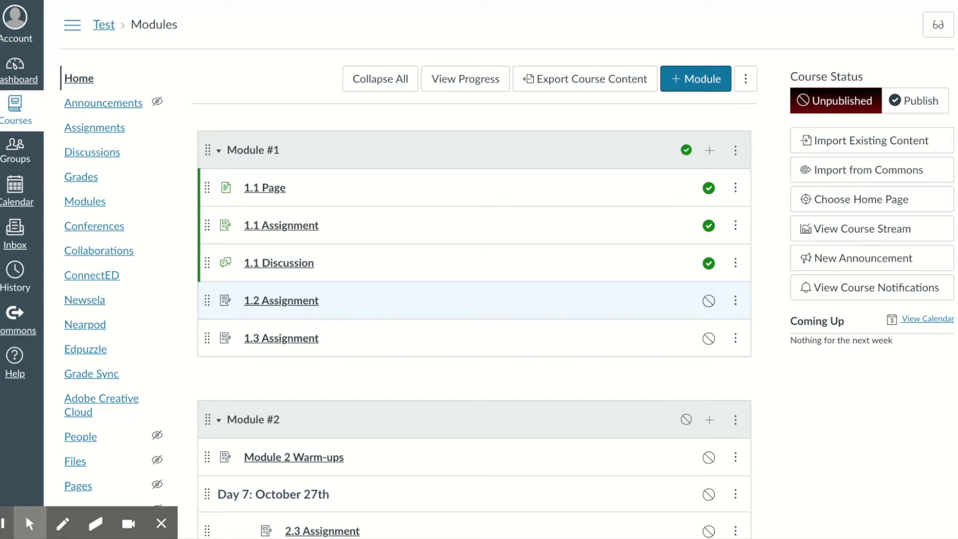
scroll(190, 323, "down", 3)
scroll(190, 323, "up", 2)
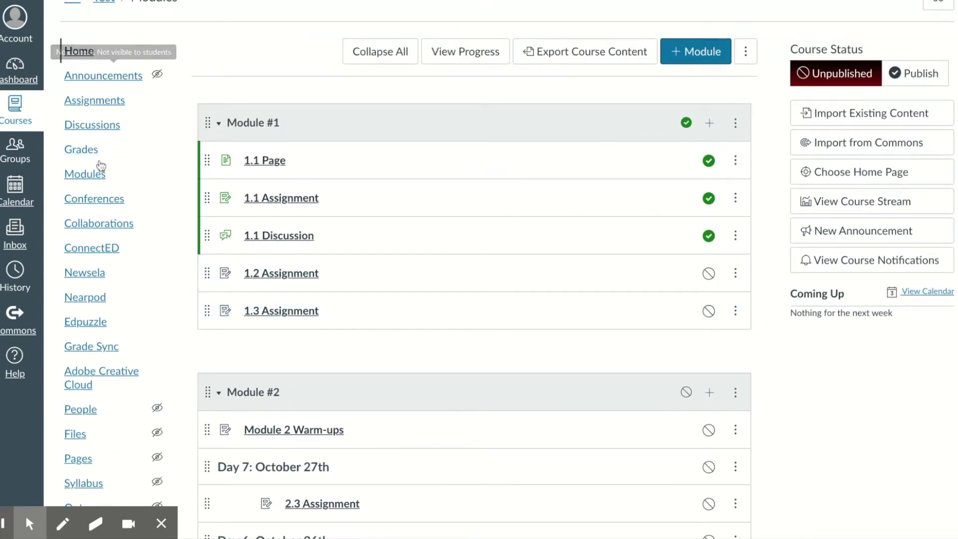
scroll(129, 235, "down", 3)
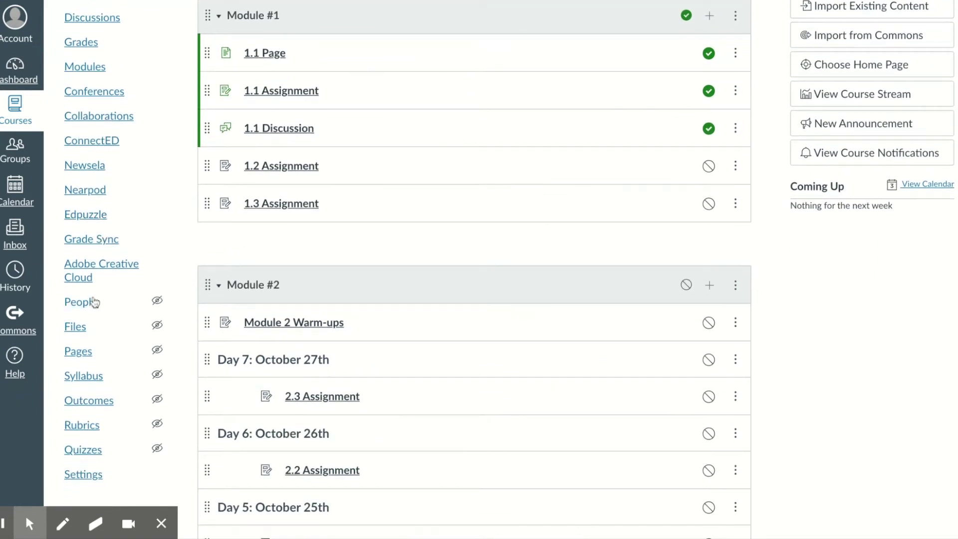
left_click(93, 307)
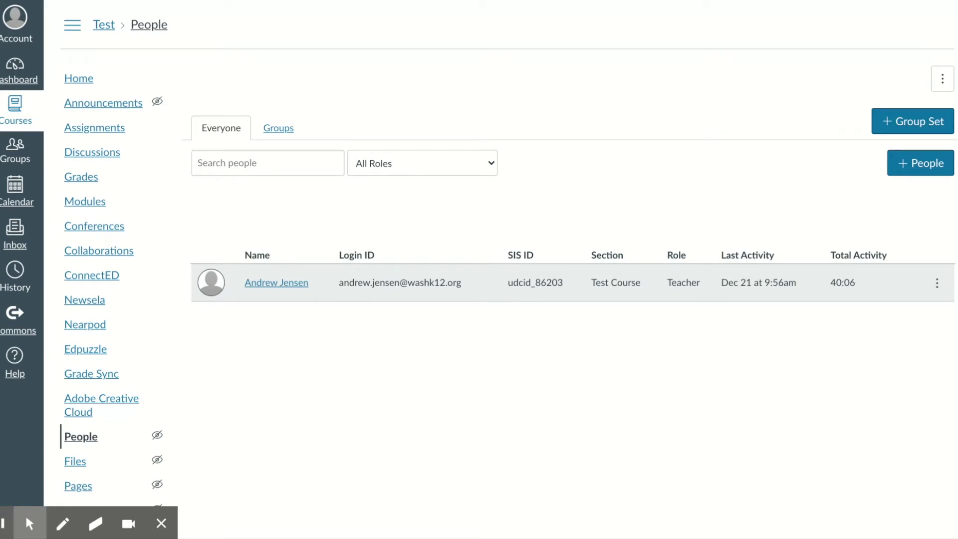
left_click(295, 139)
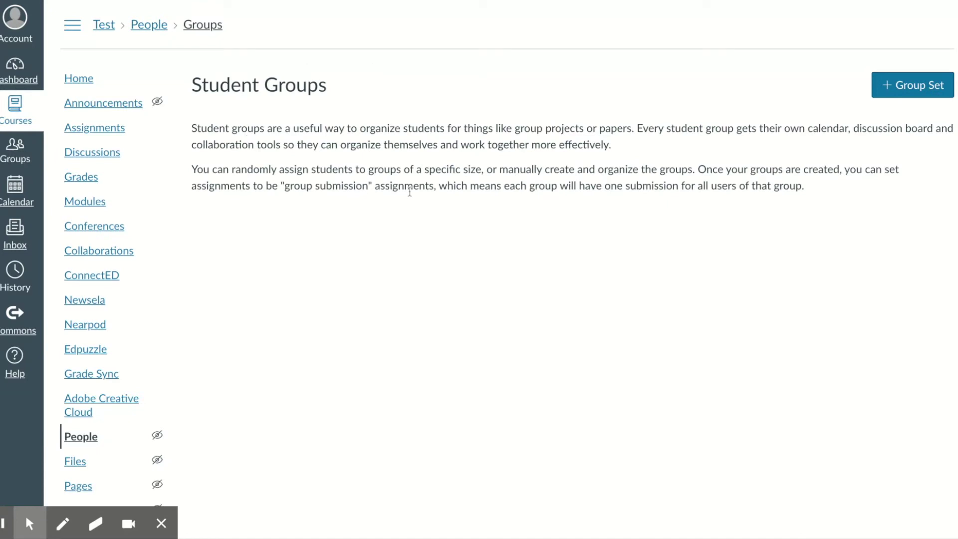
left_click(906, 90)
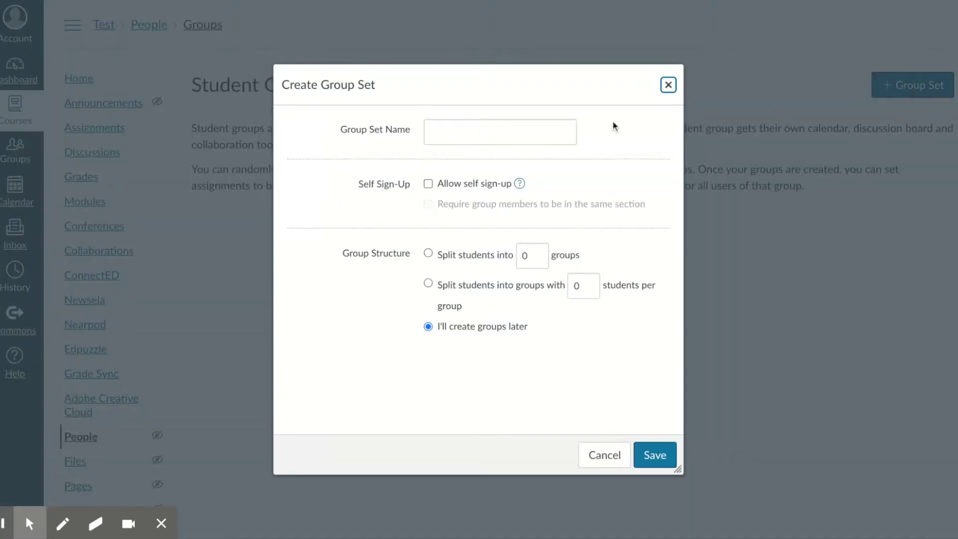
- Name the new group set 'EdTech Integration'
left_click(562, 125)
type("E")
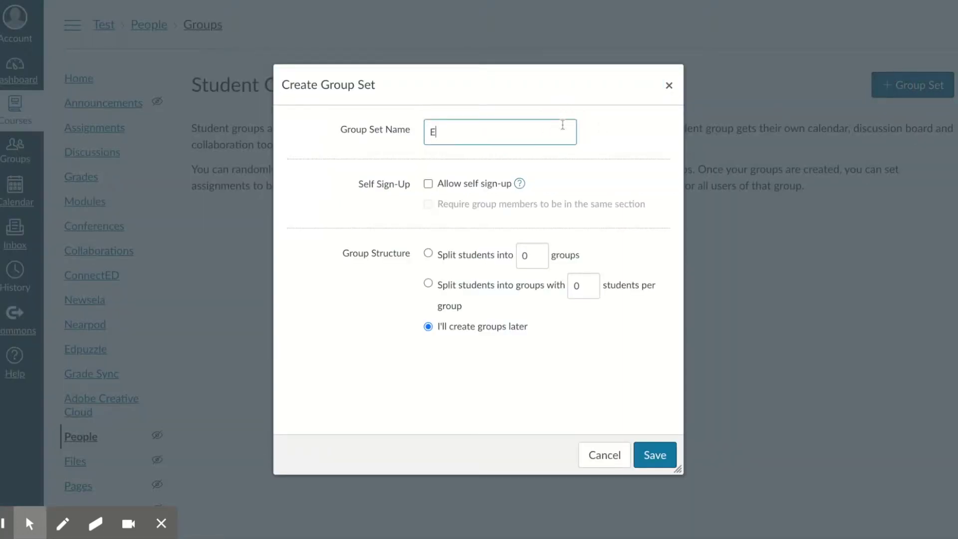
type("dTech Integration")
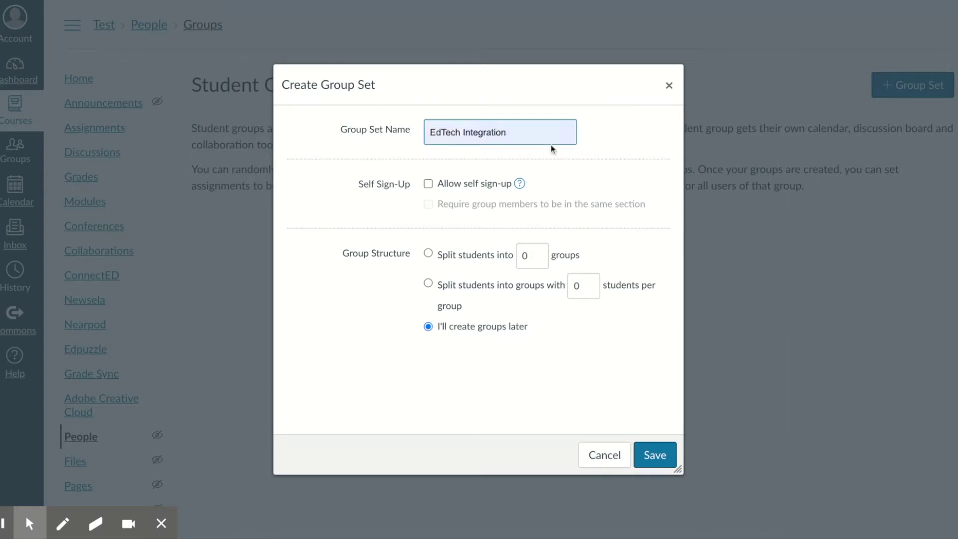
left_click(535, 159)
- Choose splitting students into groups and raise the group count to 10
left_click(428, 254)
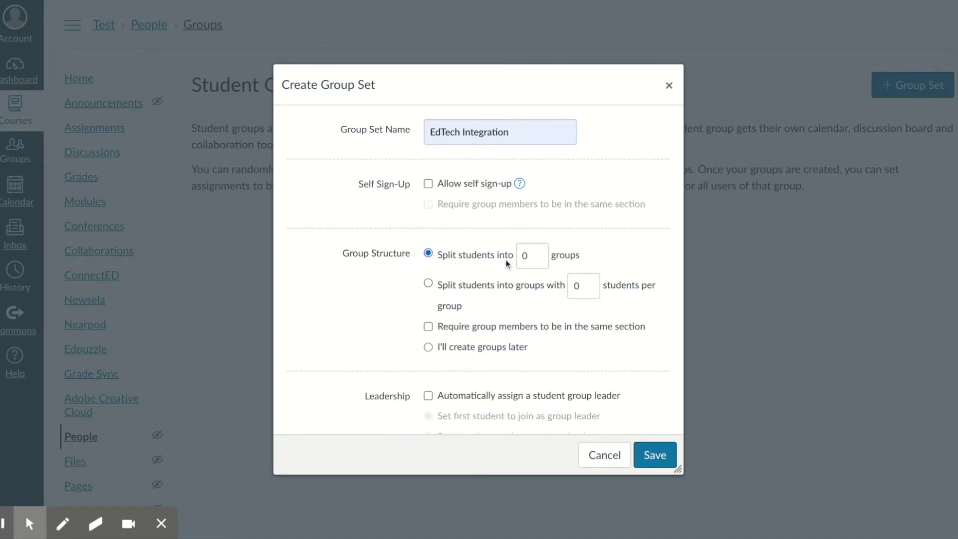
left_click(539, 253)
left_click(538, 253)
left_click(539, 253)
left_click(539, 253)
left_click(539, 253)
left_click(538, 253)
left_click(538, 253)
left_click(538, 253)
left_click(538, 253)
left_click(538, 253)
- Try the same-section, 4-students-per-group and create-later options, then return to 10 groups
left_click(432, 333)
left_click(429, 326)
left_click(428, 284)
double_click(587, 285)
type("1")
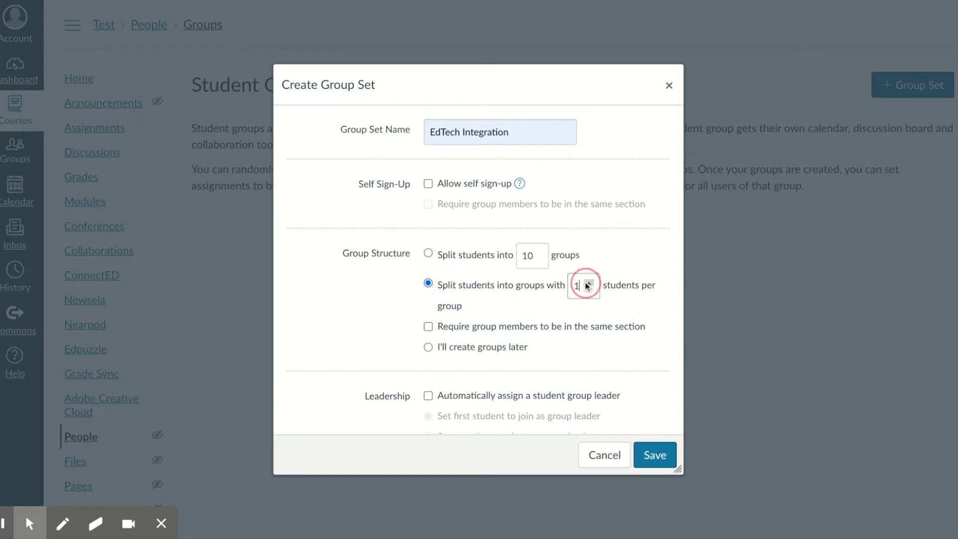
left_click(588, 283)
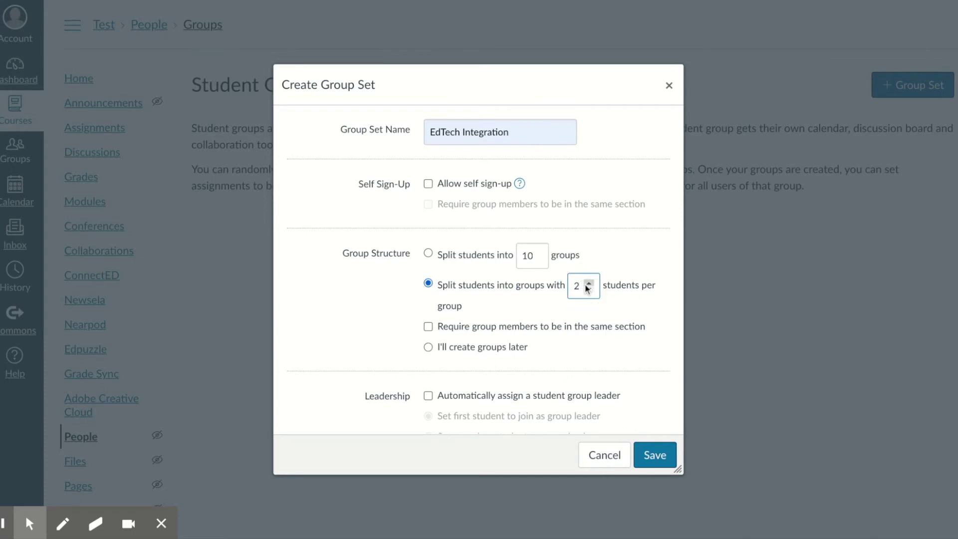
left_click(588, 283)
left_click(589, 283)
left_click(428, 348)
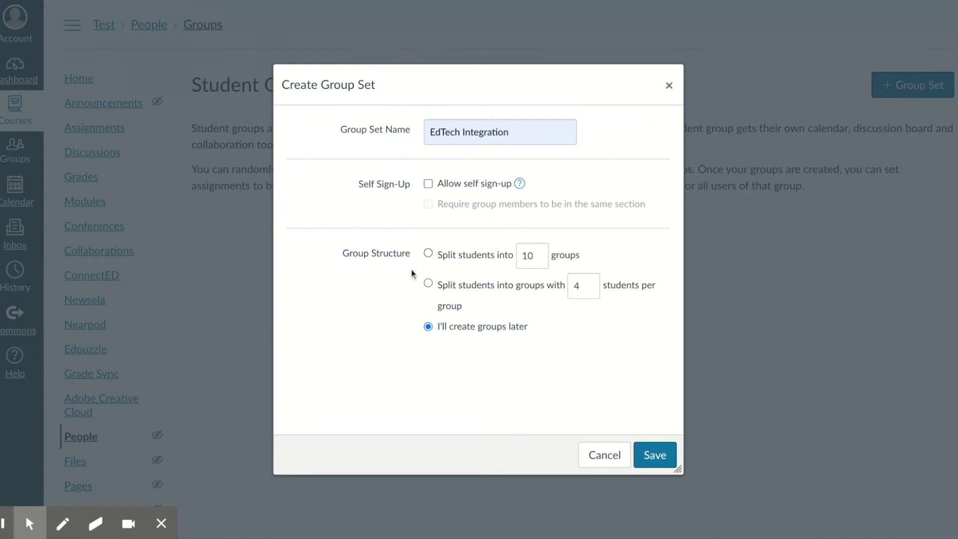
left_click(429, 253)
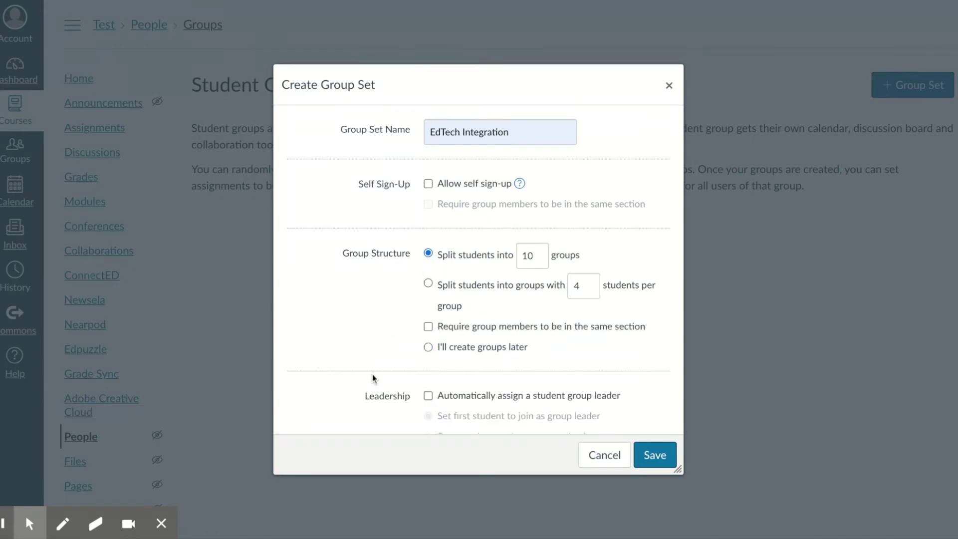
- Clear the students-per-group value and require group members to share a section
left_click(579, 286)
key("BackSpace")
left_click(428, 327)
scroll(332, 358, "down", 1)
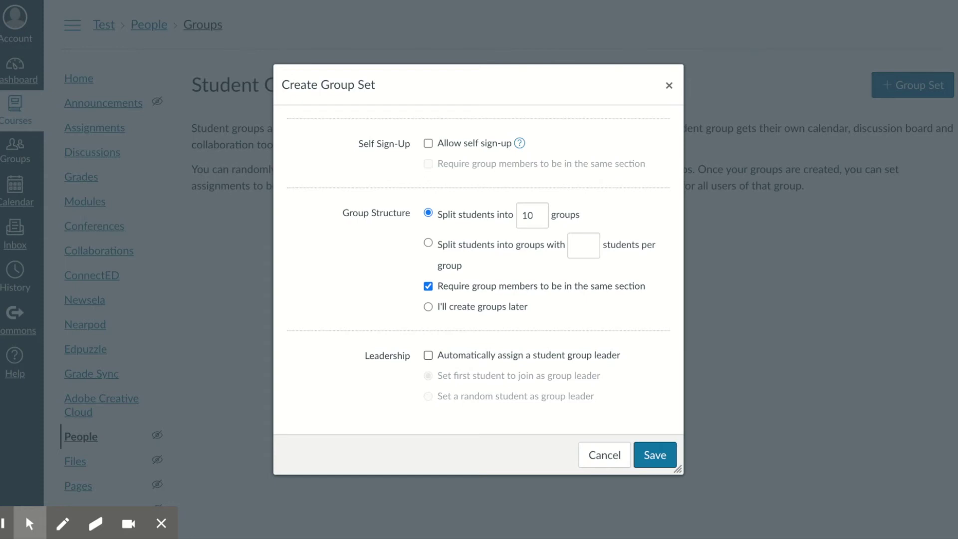
- Auto-assign the first student to join as group leader and save the group set
left_click(428, 356)
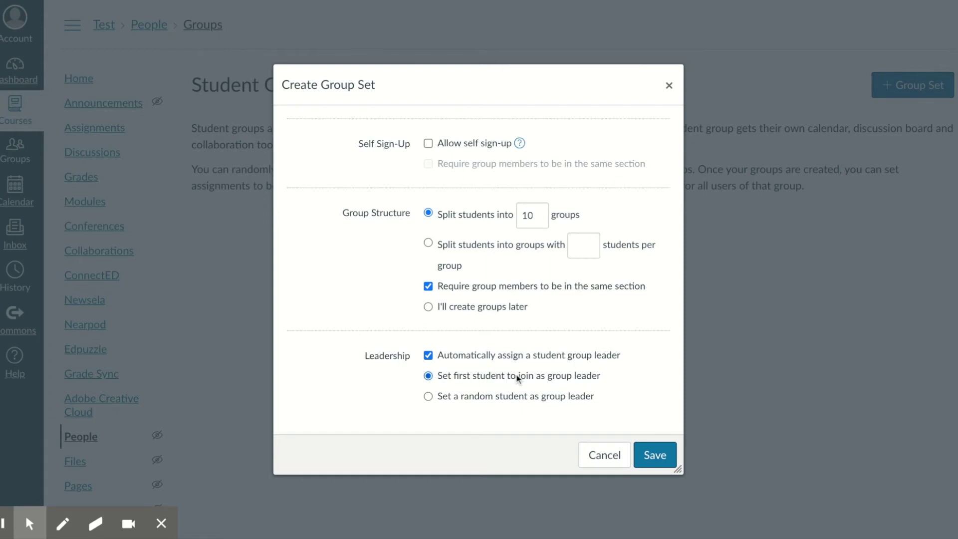
left_click(429, 399)
left_click(429, 377)
scroll(544, 376, "up", 2)
scroll(544, 375, "up", 2)
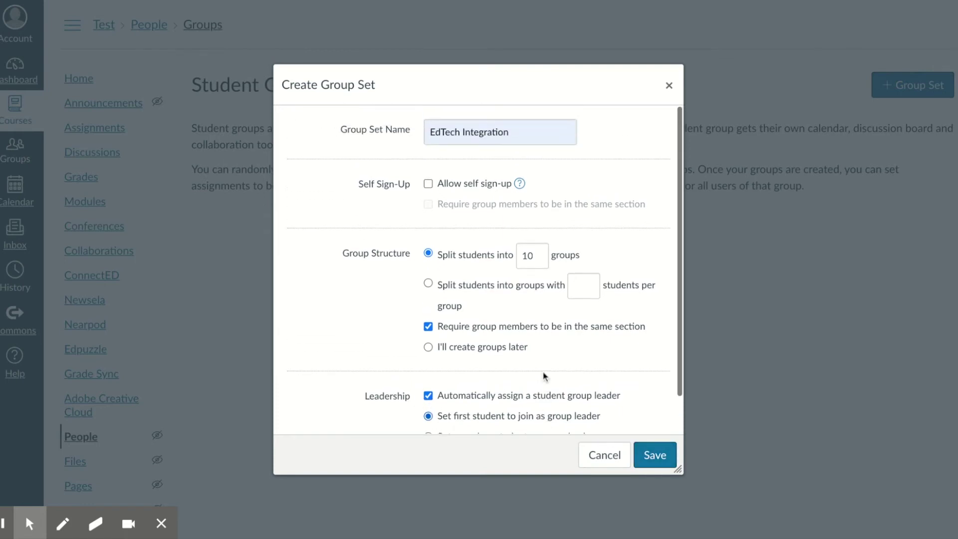
left_click(655, 455)
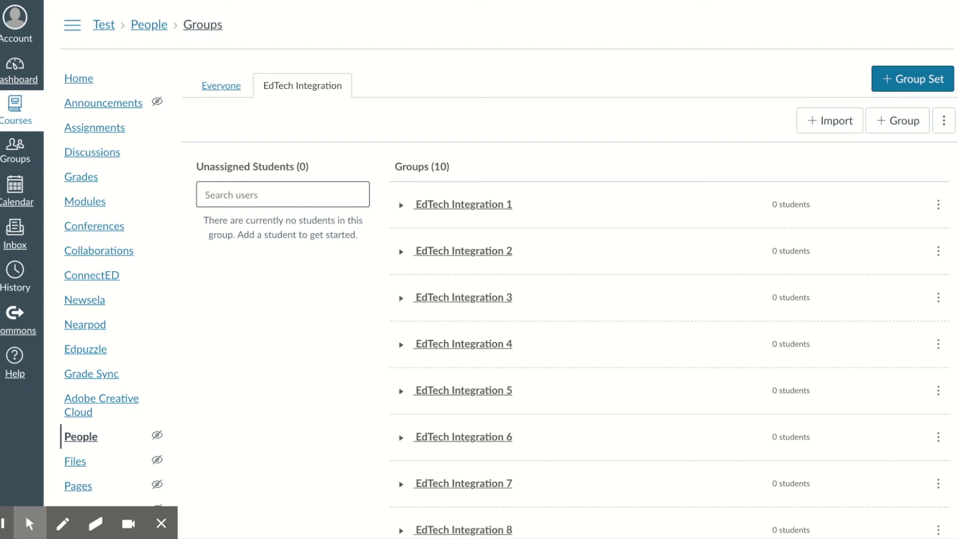
scroll(796, 293, "down", 3)
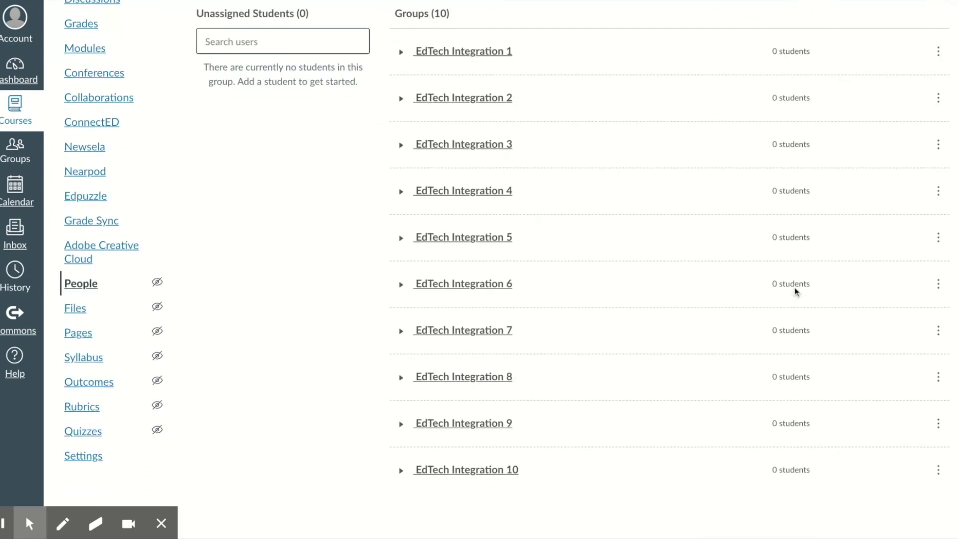
left_click(938, 52)
left_click(938, 52)
double_click(775, 51)
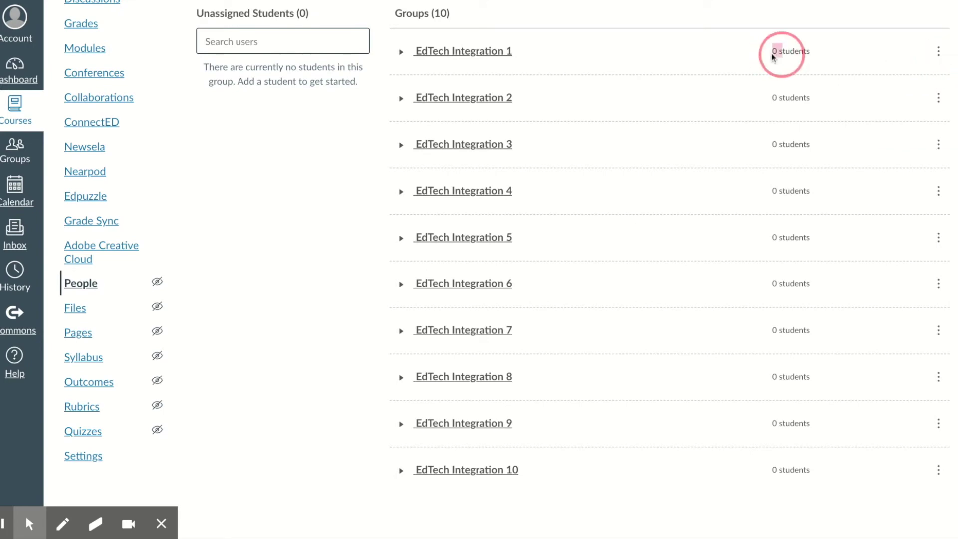
left_click(402, 52)
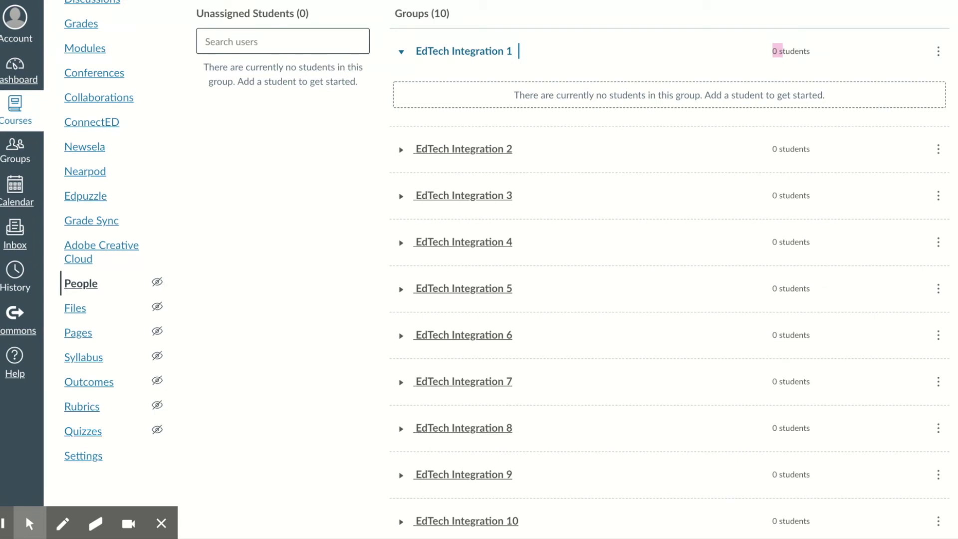
left_click(401, 52)
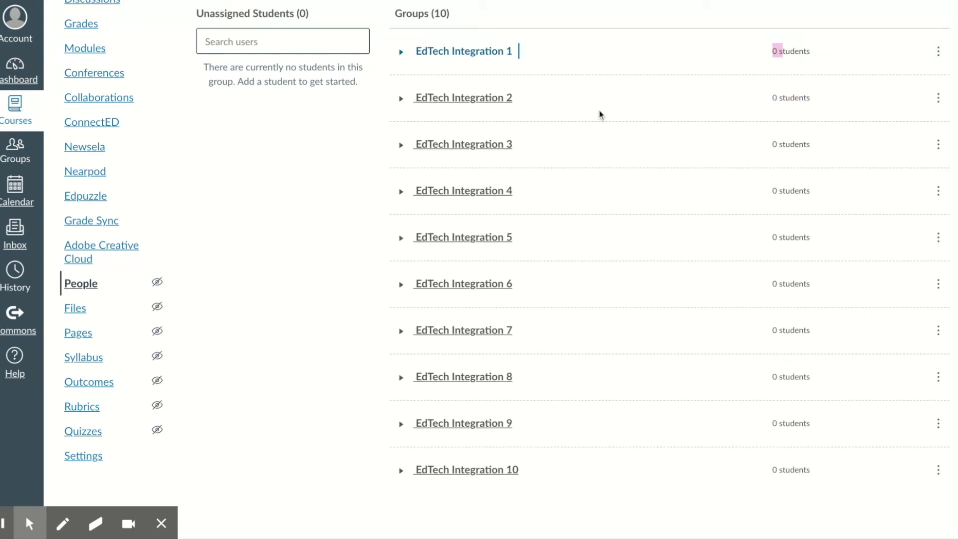
scroll(552, 315, "down", 1)
scroll(553, 315, "up", 3)
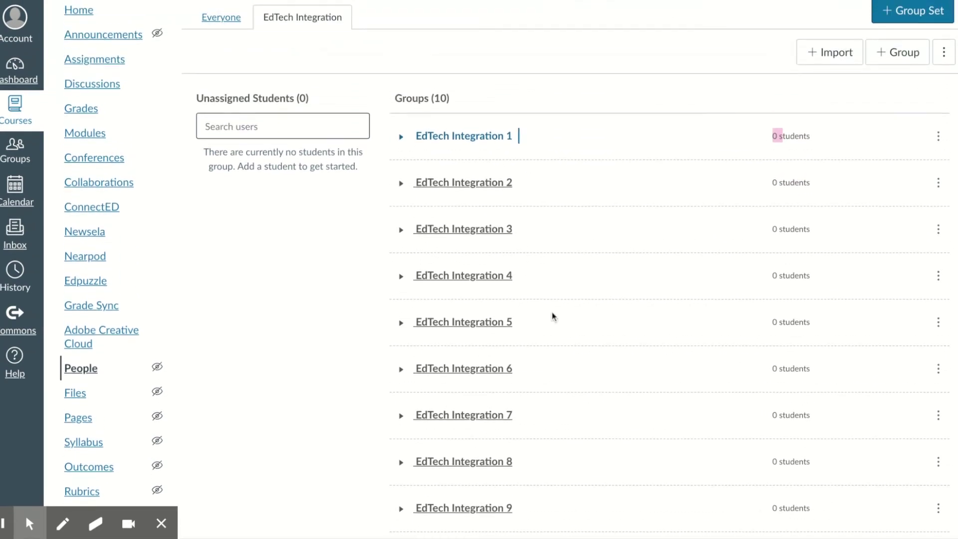
scroll(552, 316, "up", 2)
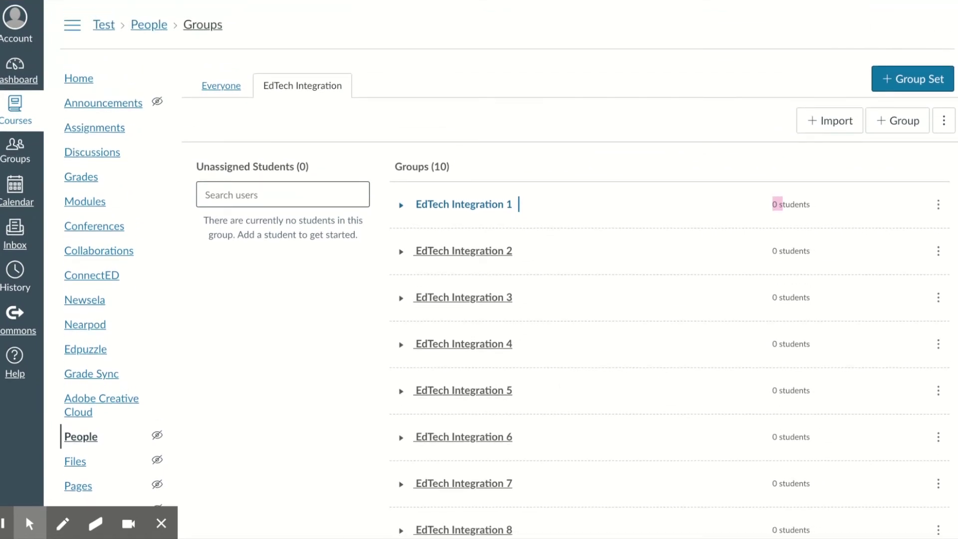
- From course Home, open 1.1 Assignment in Module #1 and enter its edit view
left_click(88, 82)
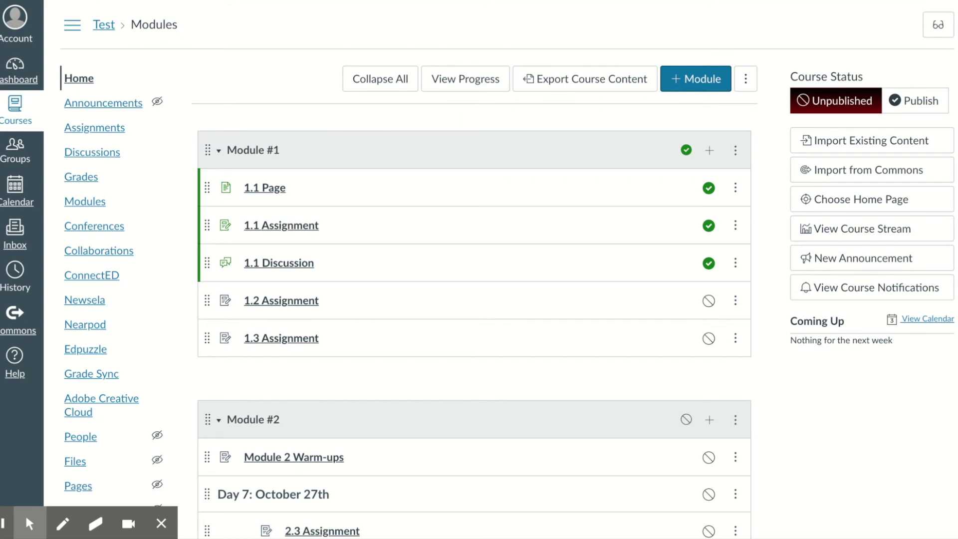
left_click(275, 228)
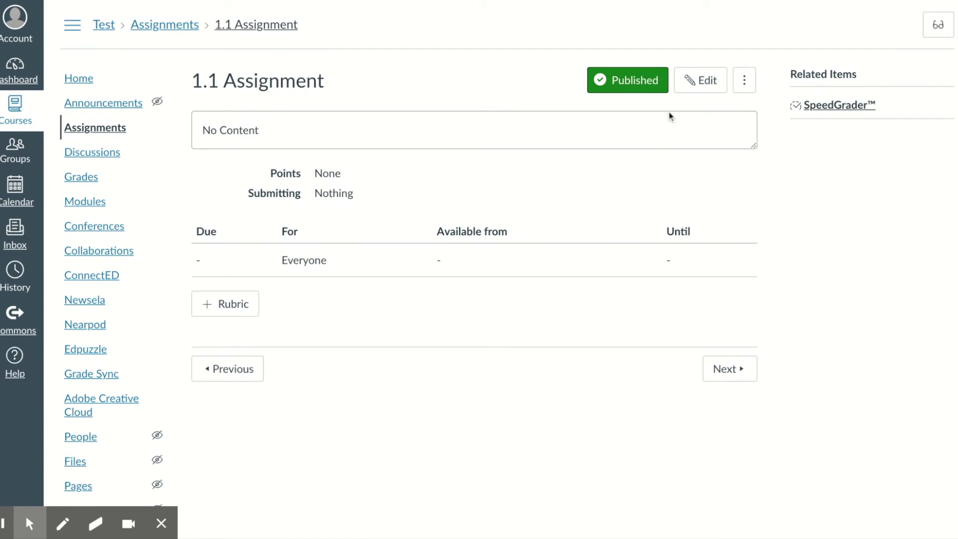
left_click(698, 88)
left_click(697, 88)
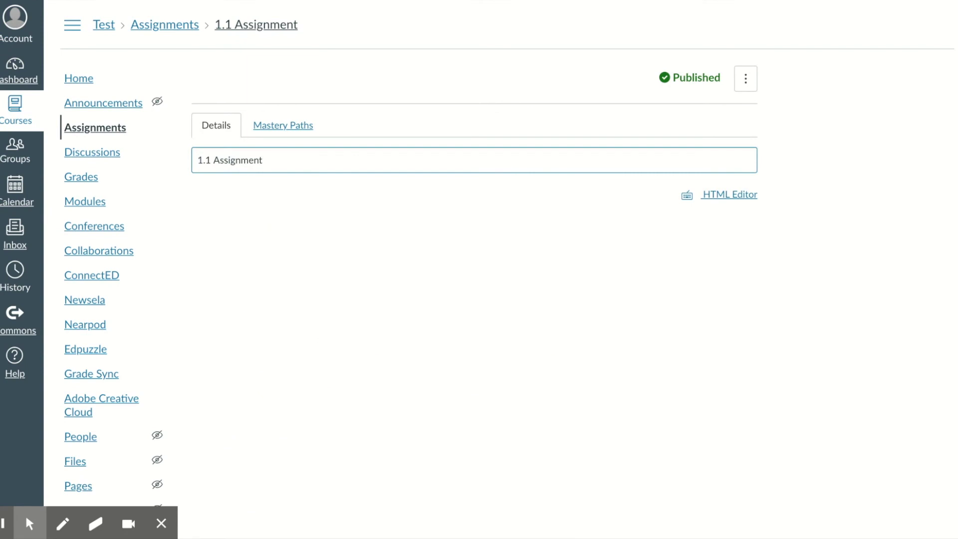
- Write 'Instructions:', 'Learning objectives:' and 'Videos:' on separate lines in the description
left_click(391, 274)
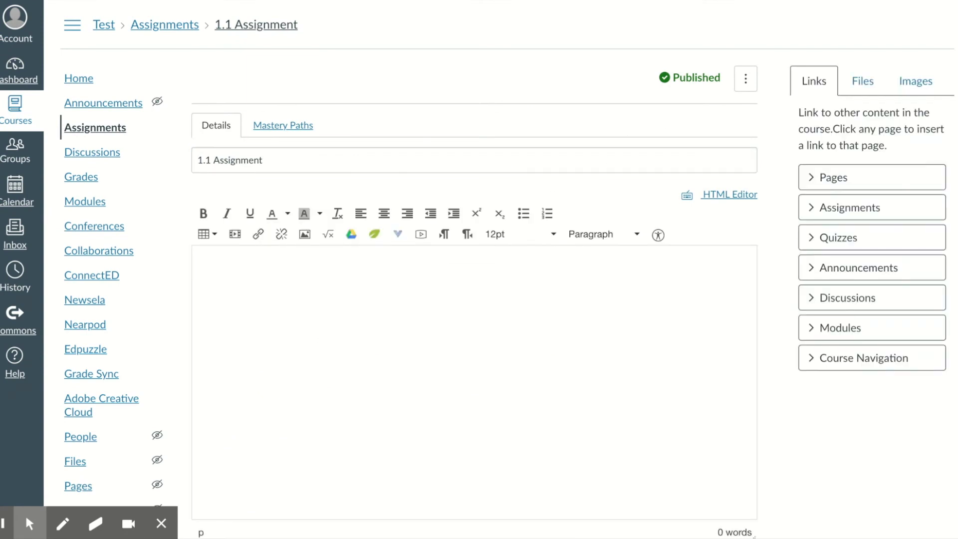
type("Instructions:  Learning ob")
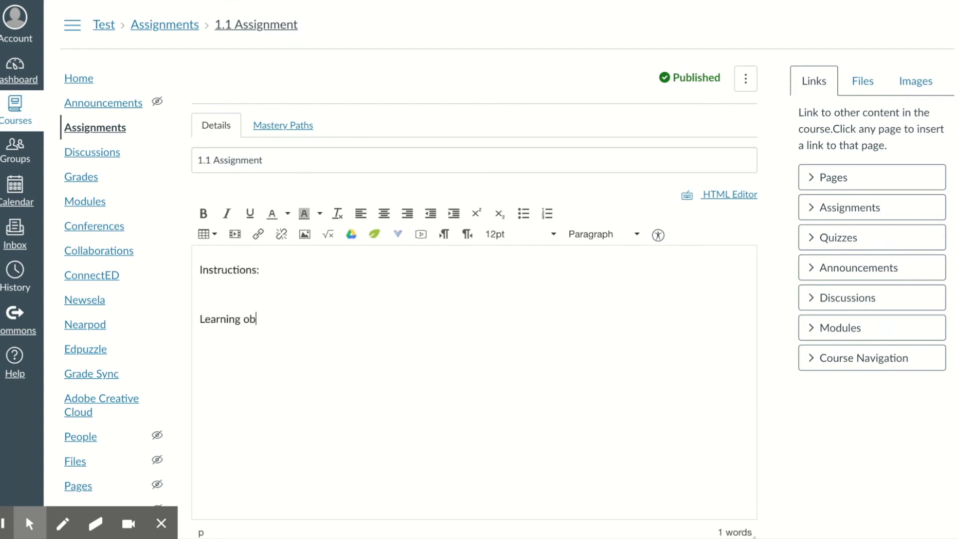
type("jectives:")
key("Return")
key("Return")
type("Videos:")
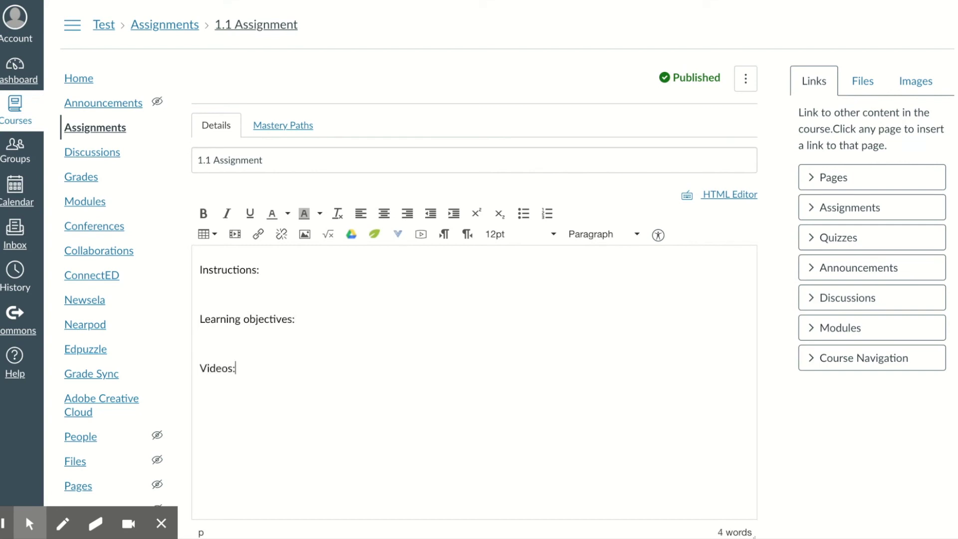
key("Return")
left_click(312, 271)
left_click(324, 319)
left_click(299, 363)
left_click(322, 324)
scroll(548, 367, "down", 2)
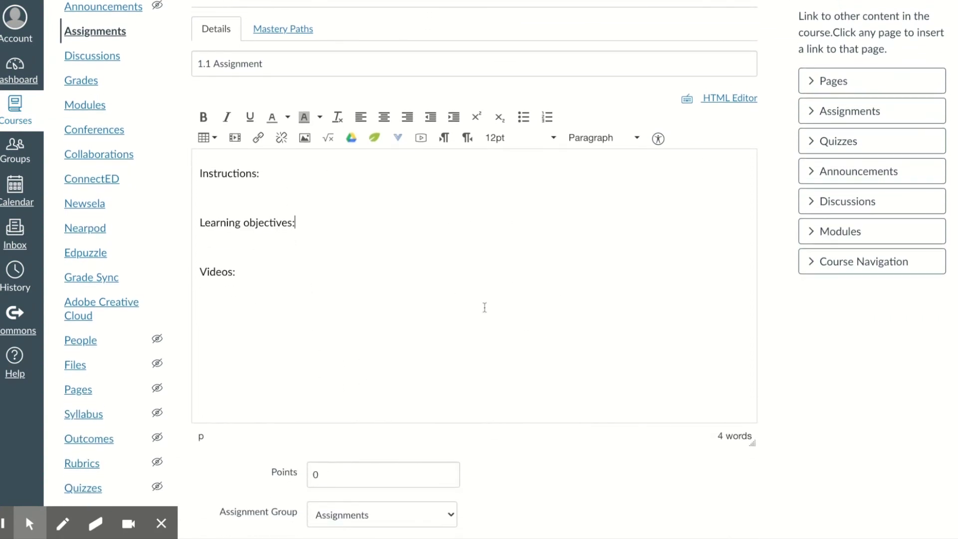
scroll(484, 307, "down", 1)
scroll(484, 306, "down", 3)
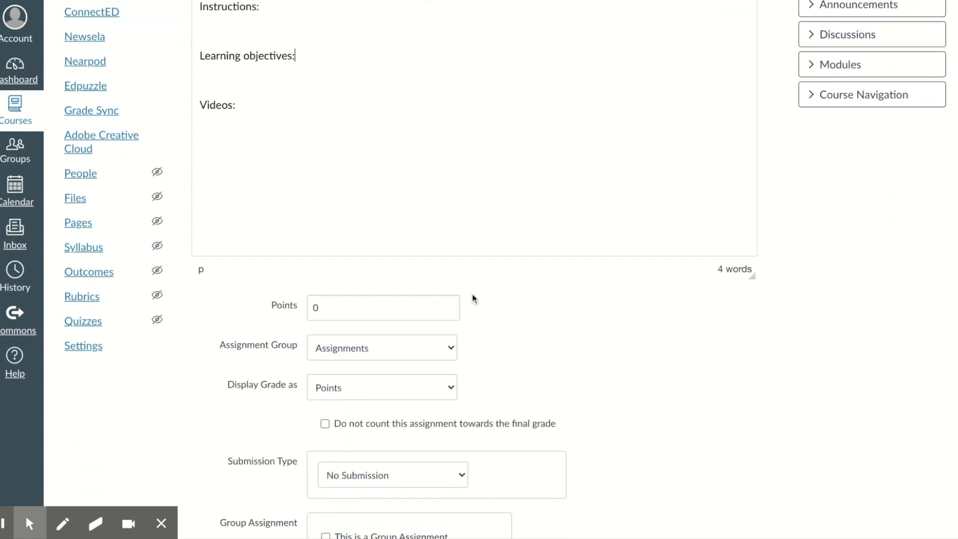
scroll(479, 329, "up", 1)
scroll(479, 327, "down", 6)
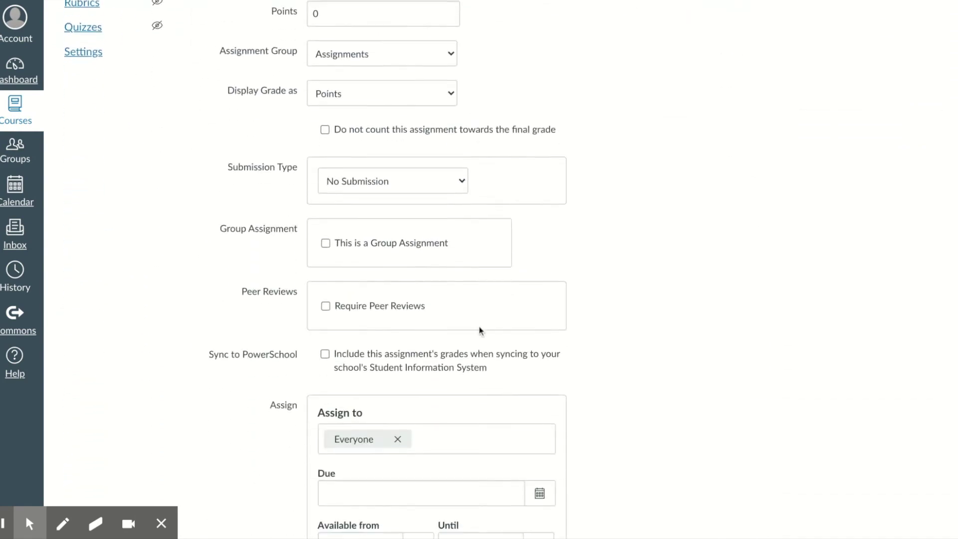
scroll(480, 326, "up", 7)
scroll(480, 326, "down", 2)
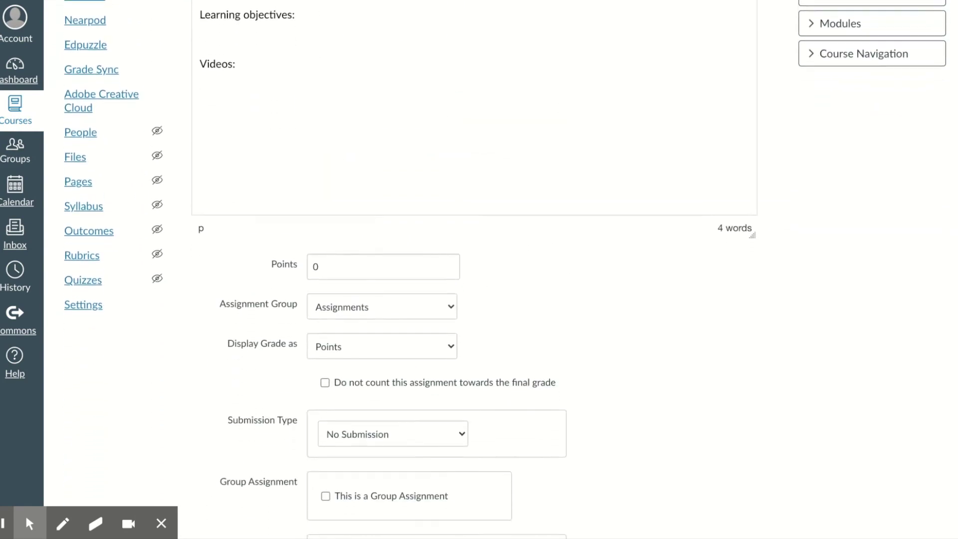
left_click(394, 253)
scroll(549, 302, "down", 1)
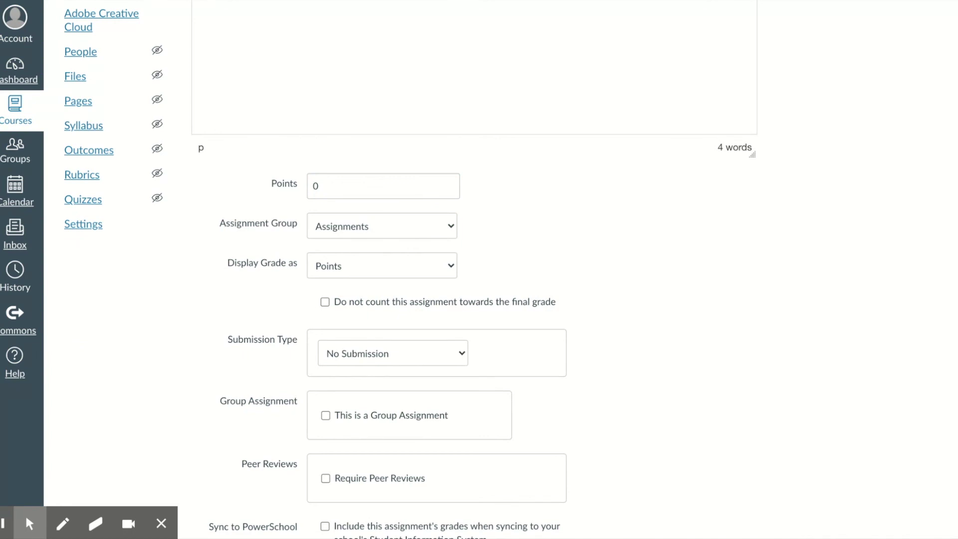
key("Tab")
scroll(577, 331, "down", 3)
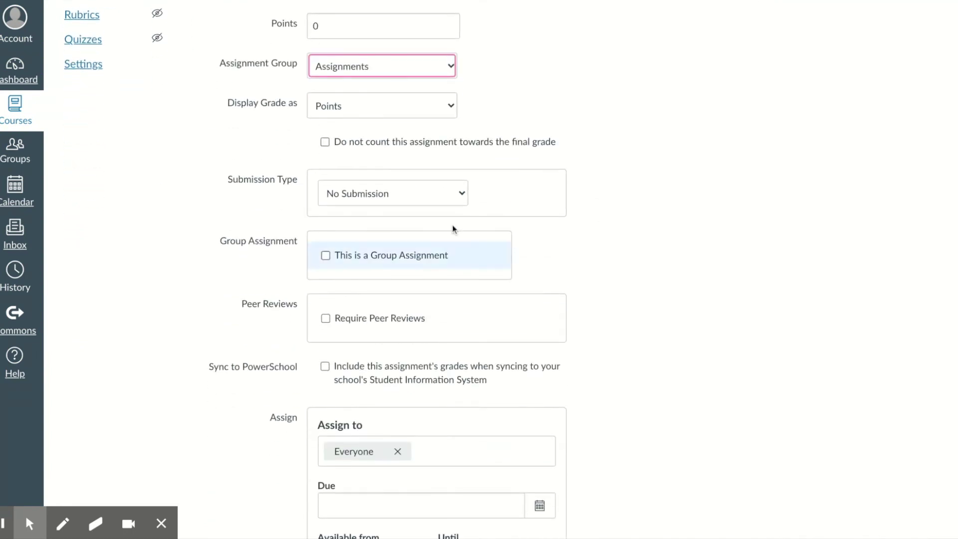
scroll(496, 198, "down", 2)
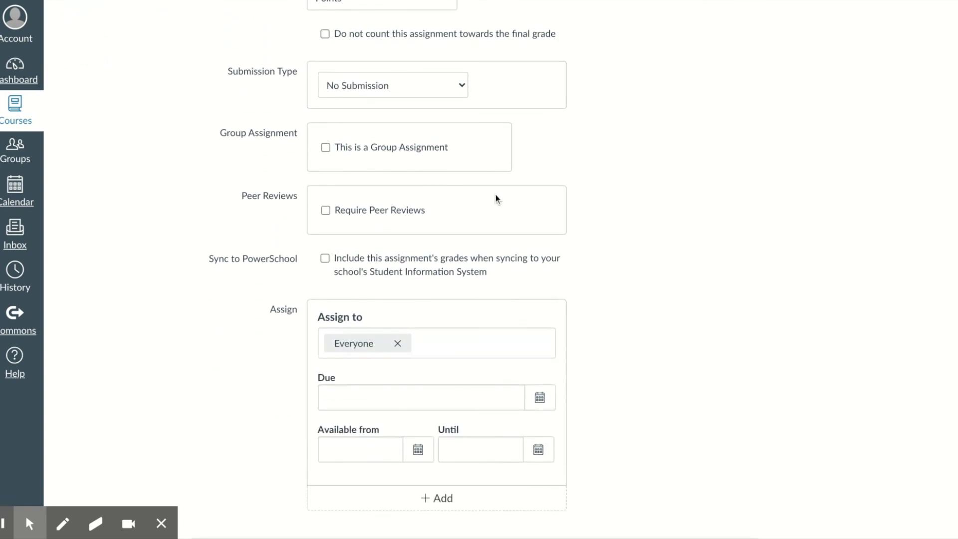
scroll(496, 198, "up", 1)
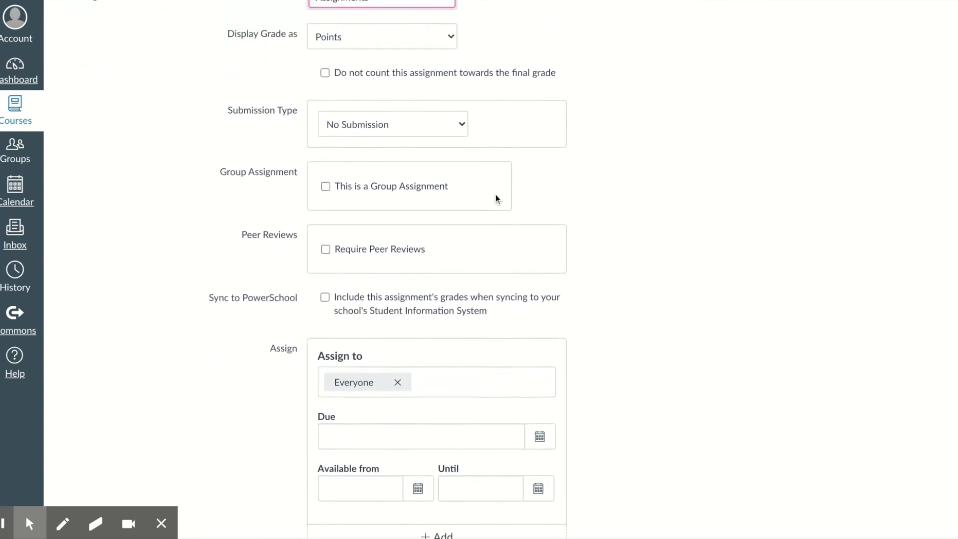
- Mark 1.1 Assignment as a group assignment using the EdTech Integration group set
left_click(326, 188)
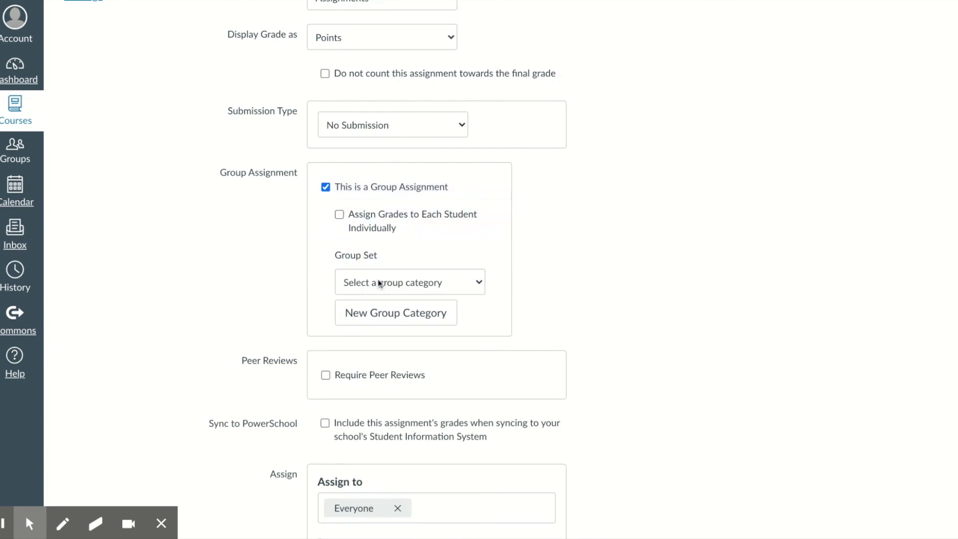
left_click(443, 288)
left_click(410, 283)
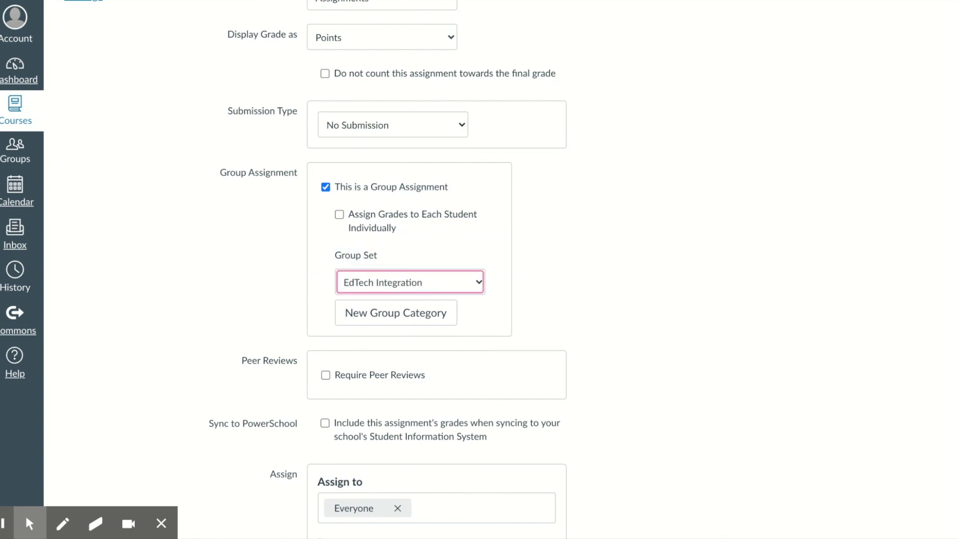